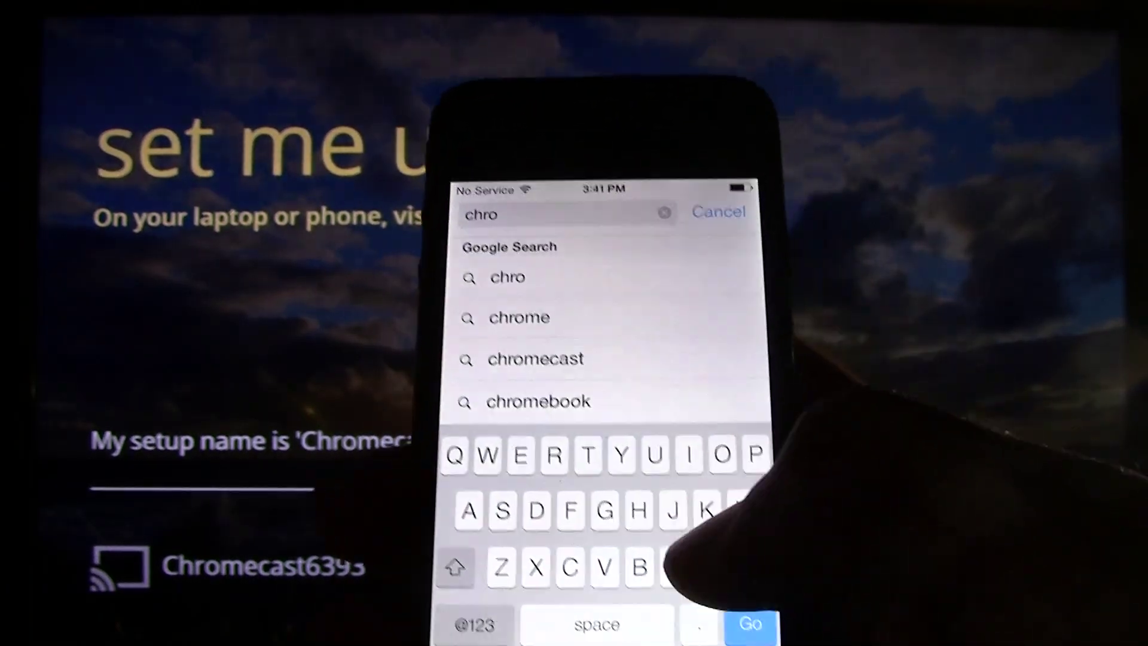
text(mecast.com/se)
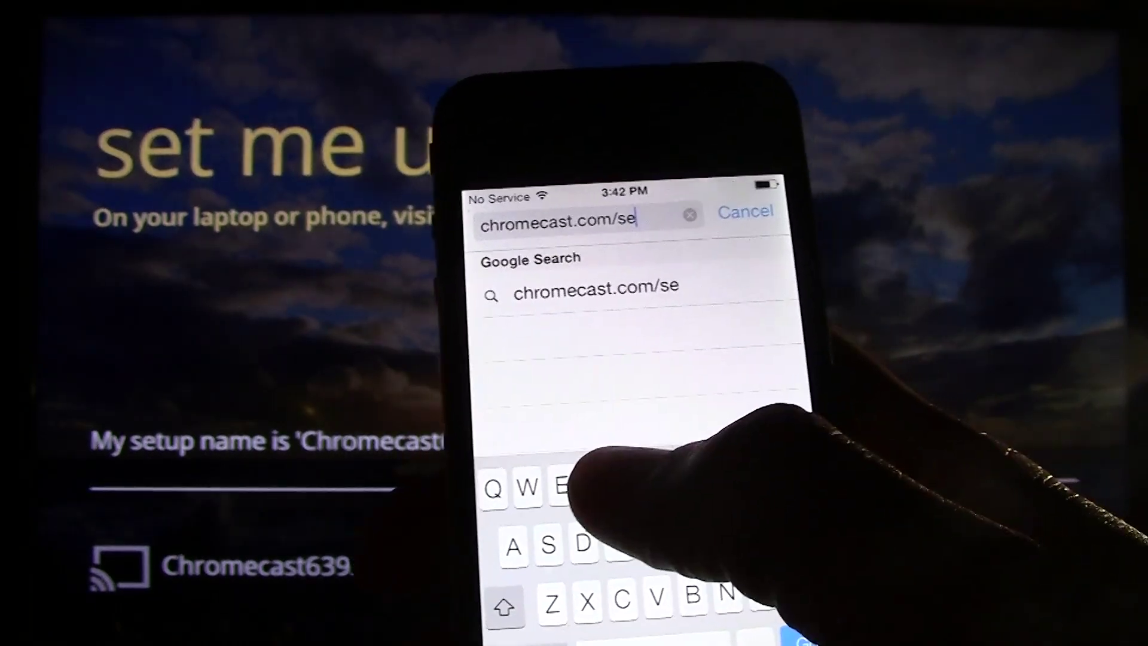
text(tup)
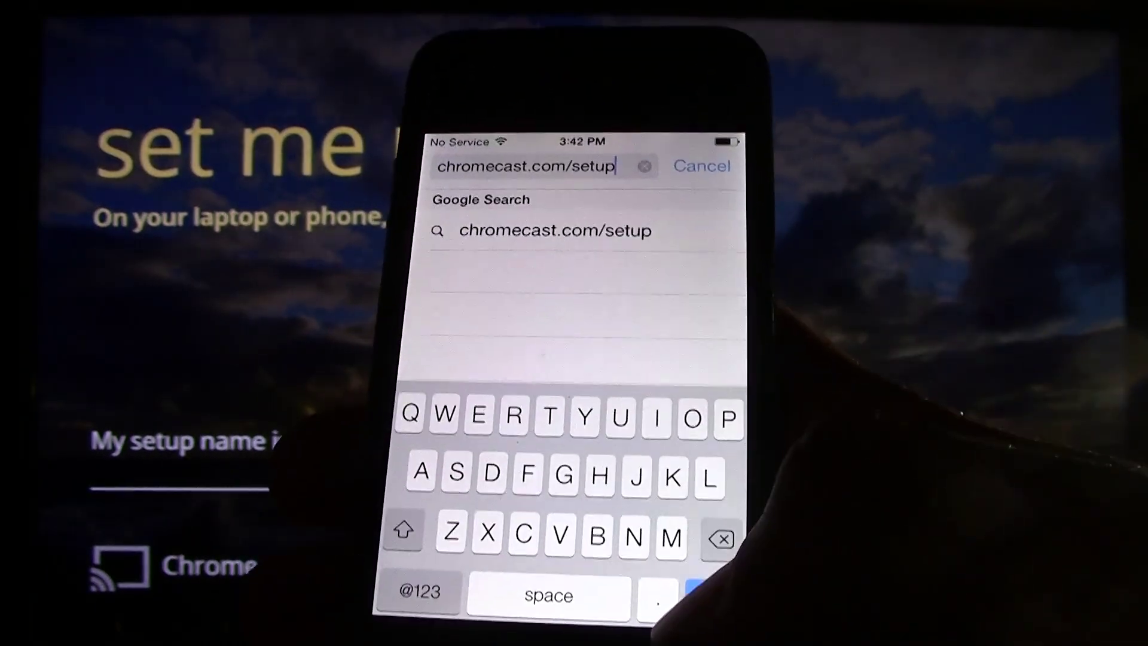
Load chromecast.com/setup in Safari to reach the cast.google.com welcome page.
key(Return)
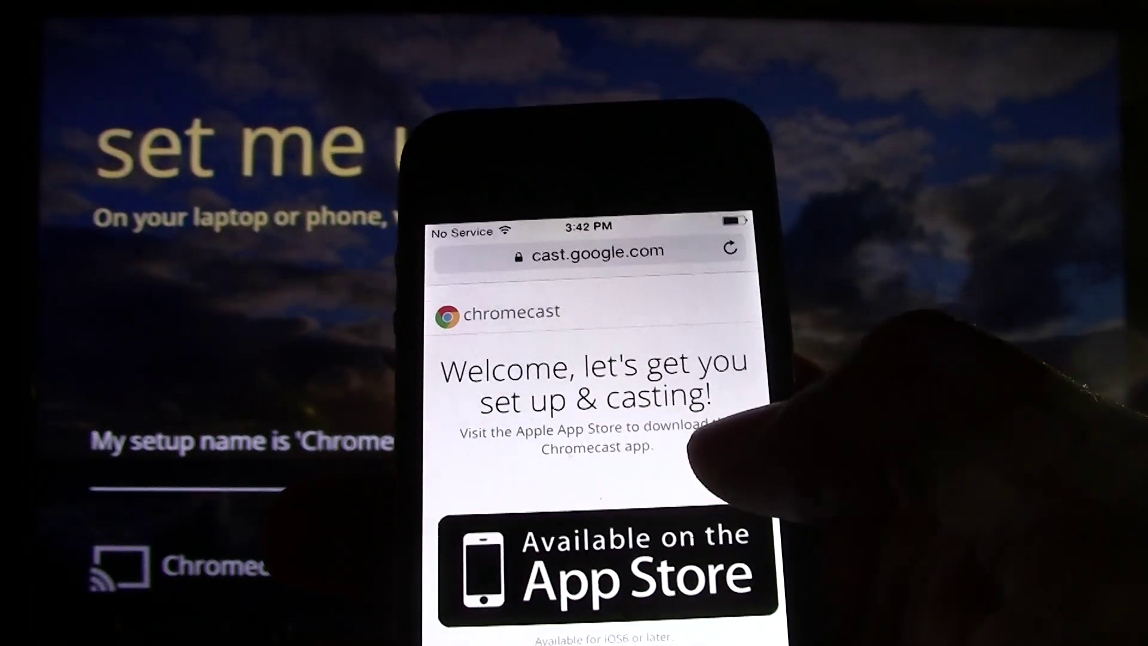
scroll(583, 403, down, 3)
scroll(583, 404, up, 3)
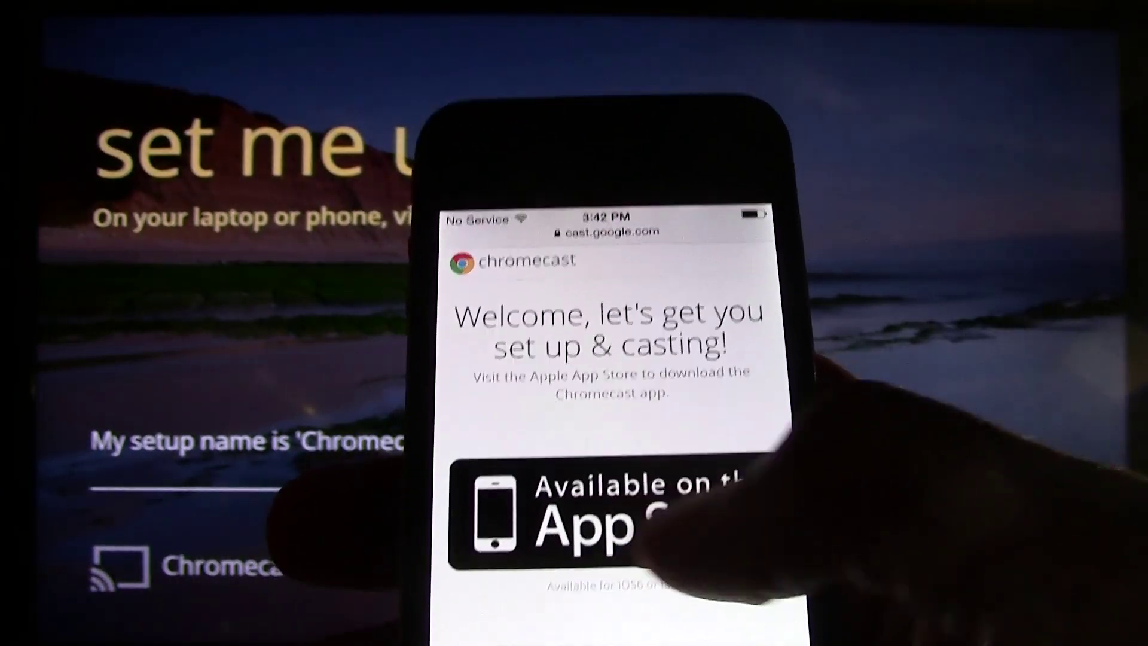
Follow the App Store badge to Google's Chromecast app listing.
click(718, 484)
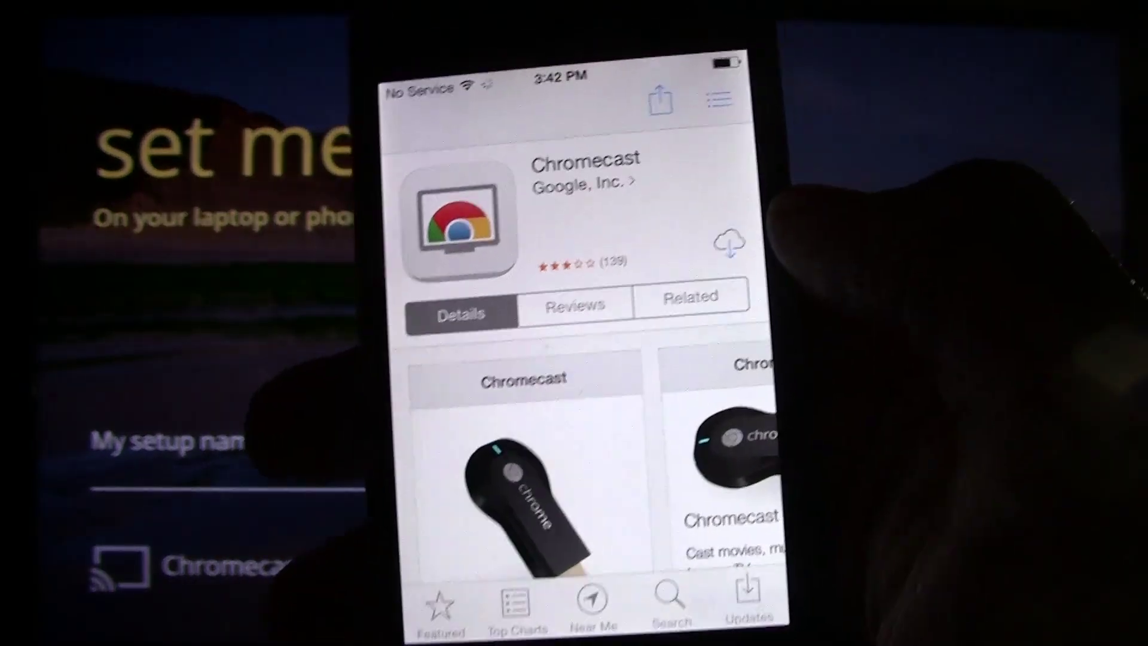
Install the Chromecast app and launch it to its Privacy and Terms screen.
click(669, 287)
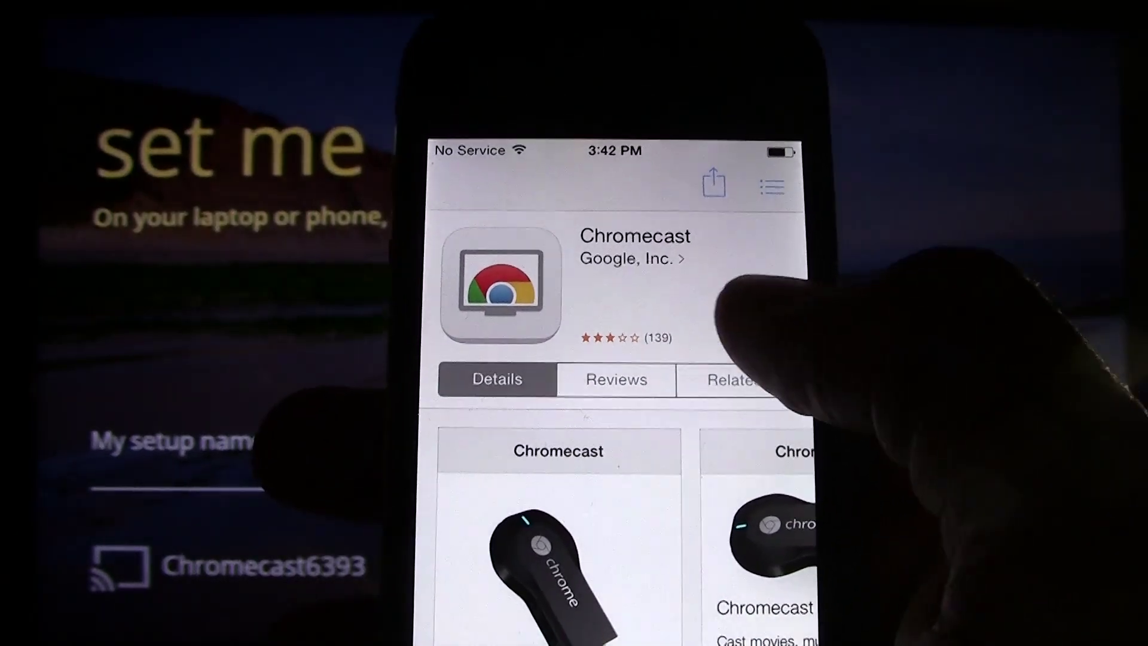
click(744, 307)
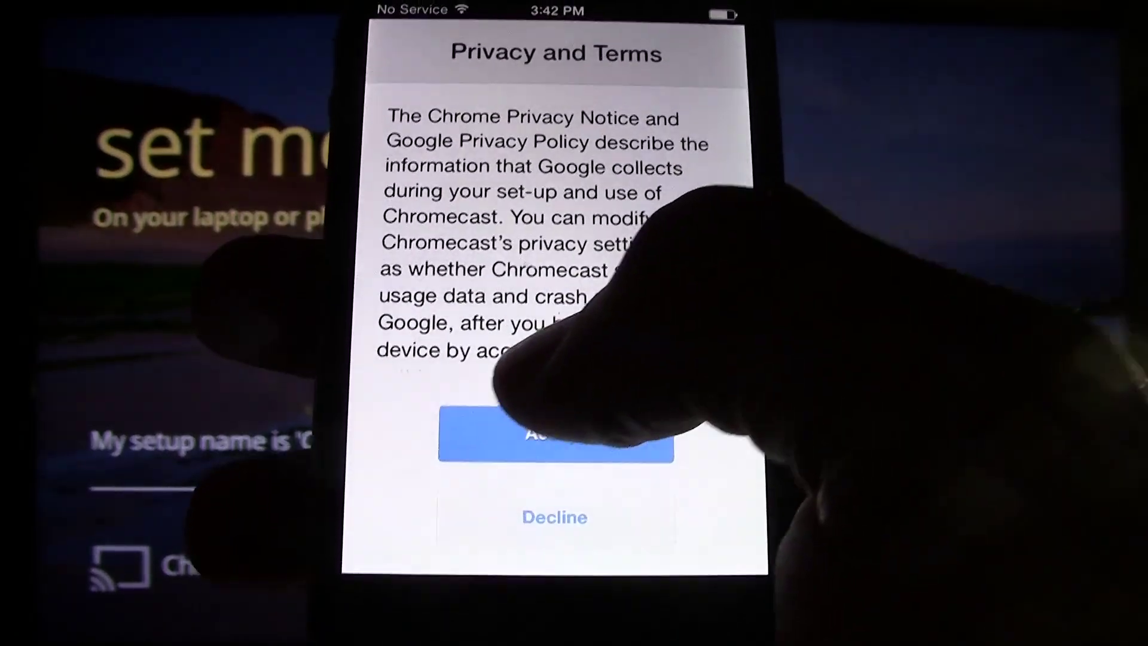
Accept the privacy terms, choose Set Up a New Chromecast, then return to the home screen.
click(539, 444)
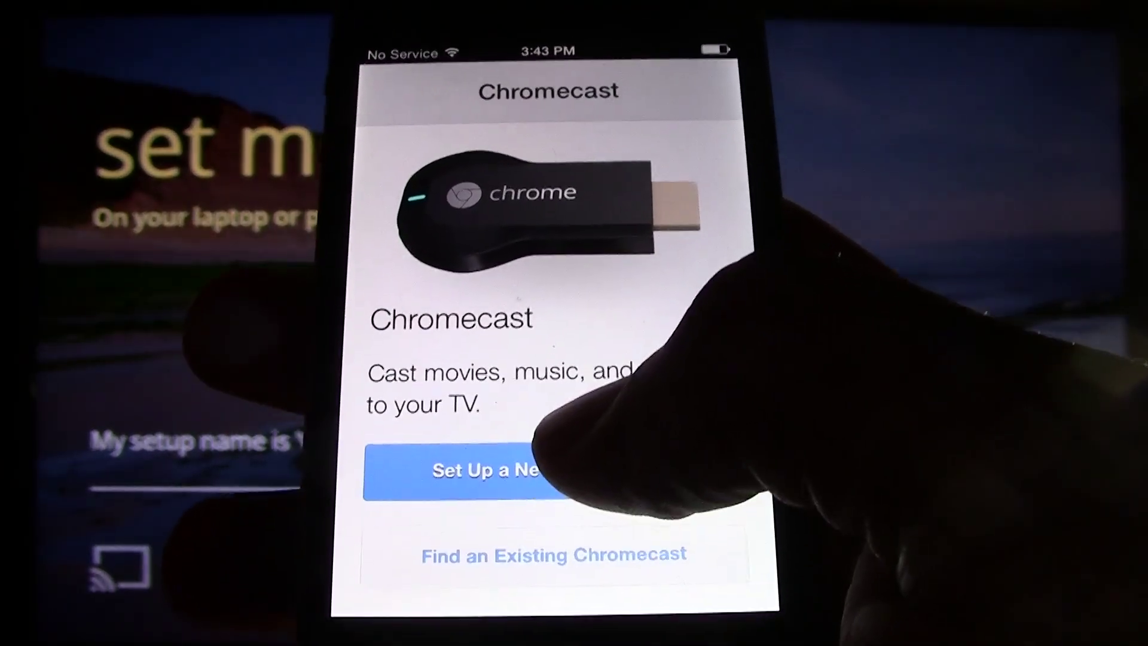
click(539, 471)
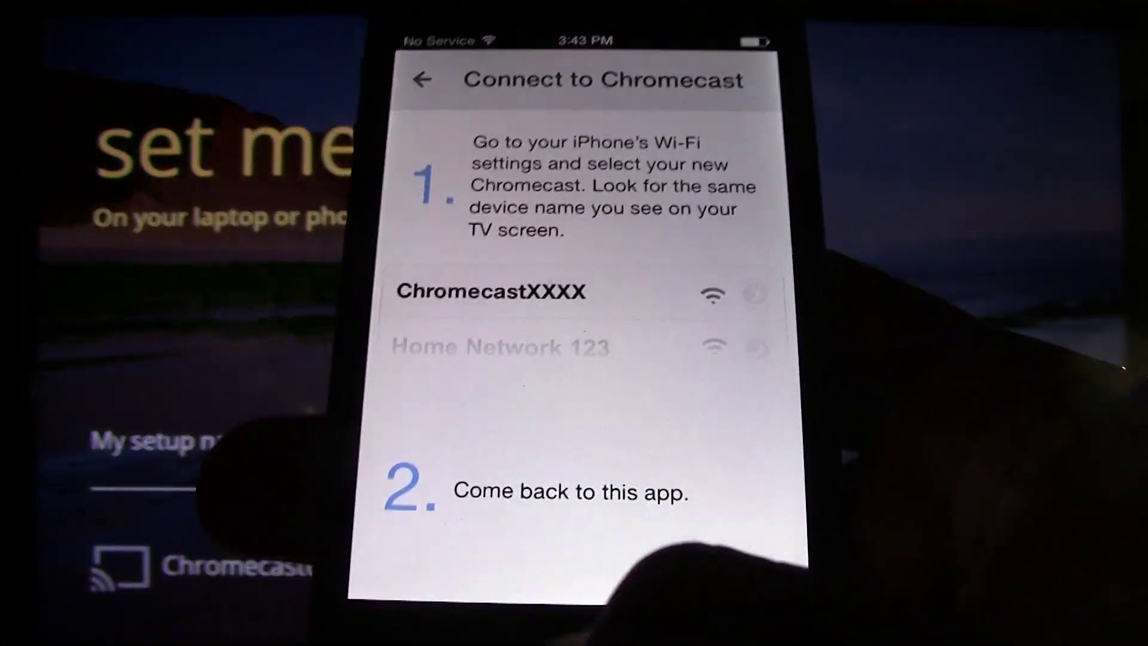
key(Home)
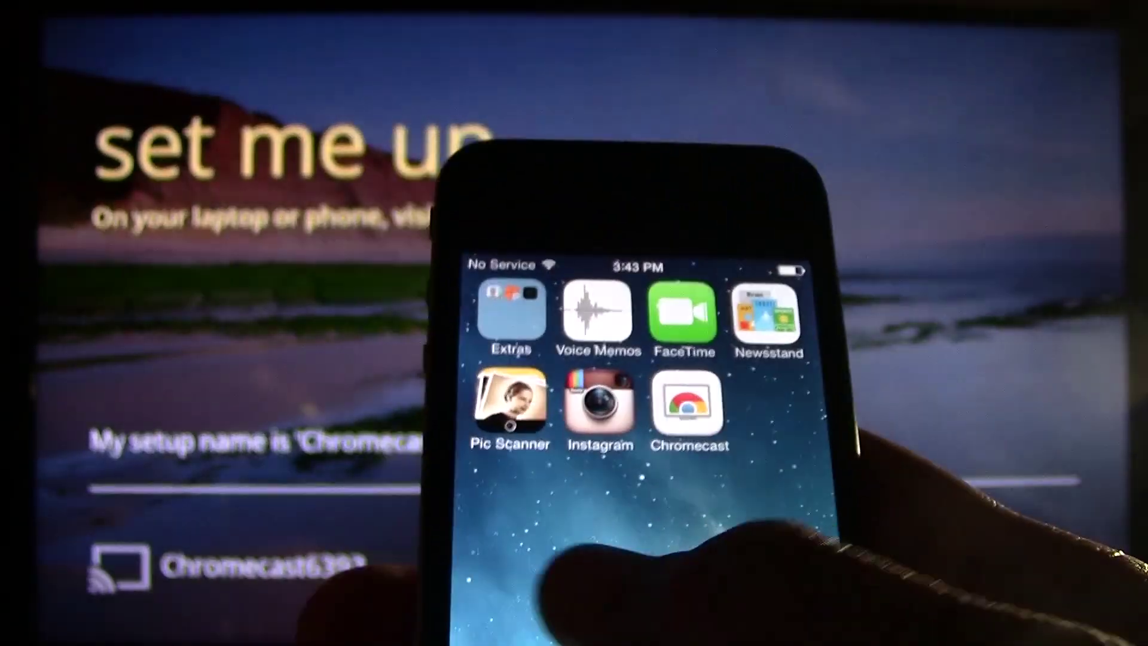
Join the iPhone to the Chromecast6393 Wi-Fi network, dismissing the Yahoo password prompt.
drag(403, 467, 682, 467)
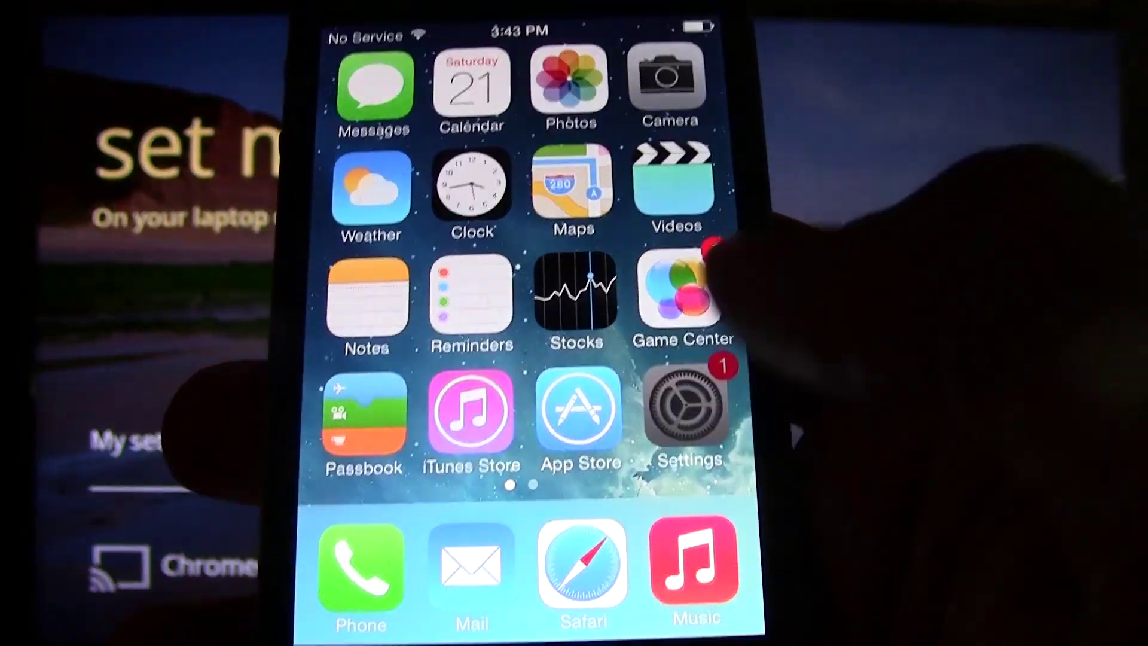
click(668, 372)
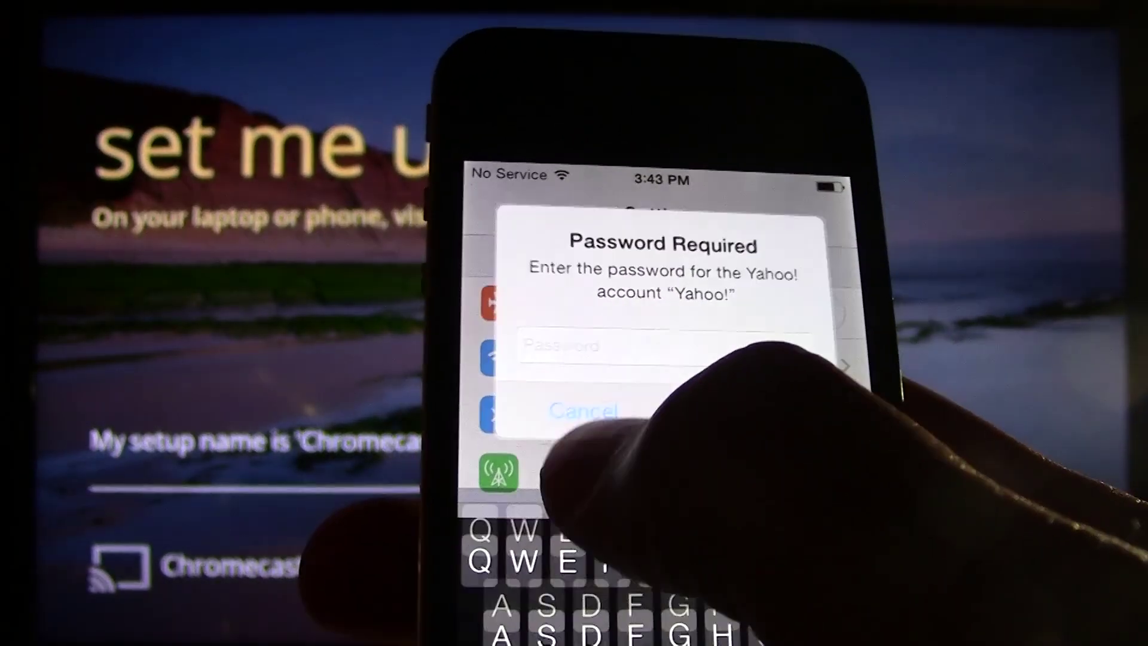
click(583, 410)
click(659, 345)
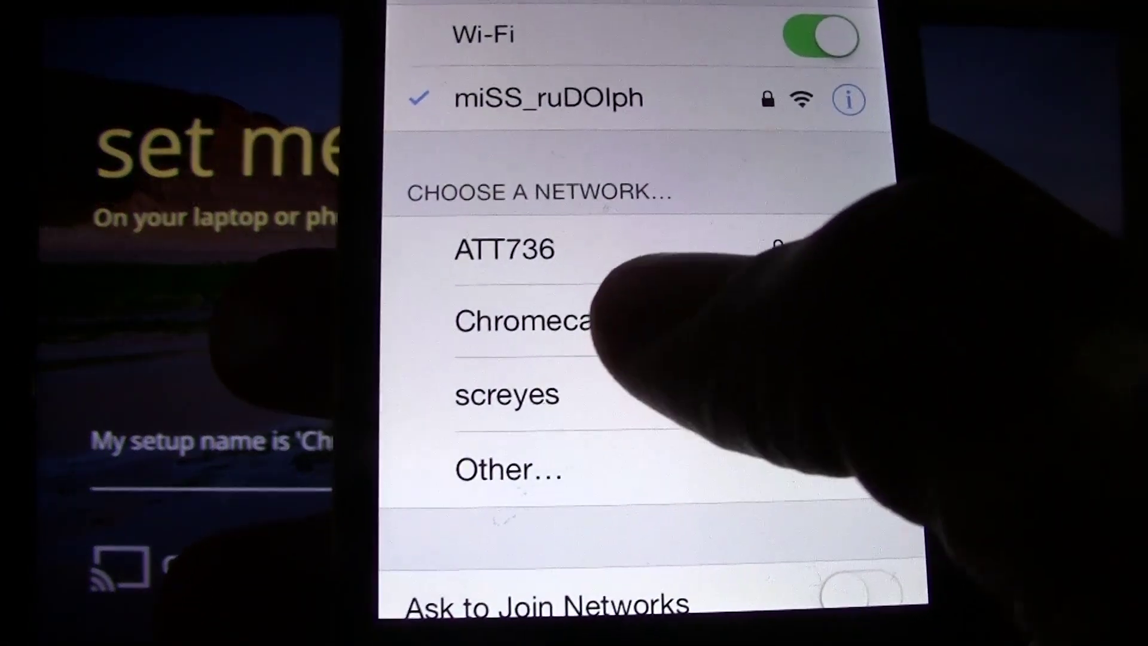
click(570, 334)
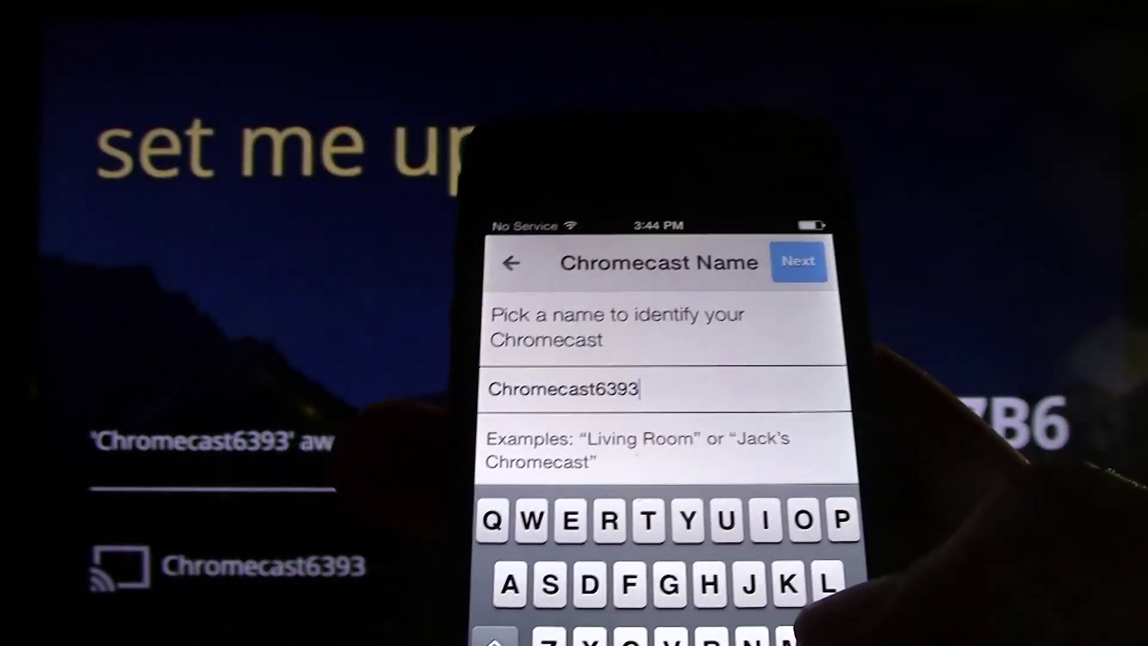
Erase the digits from the default Chromecast6393 name to begin renaming it.
key(BackSpace)
key(BackSpace)
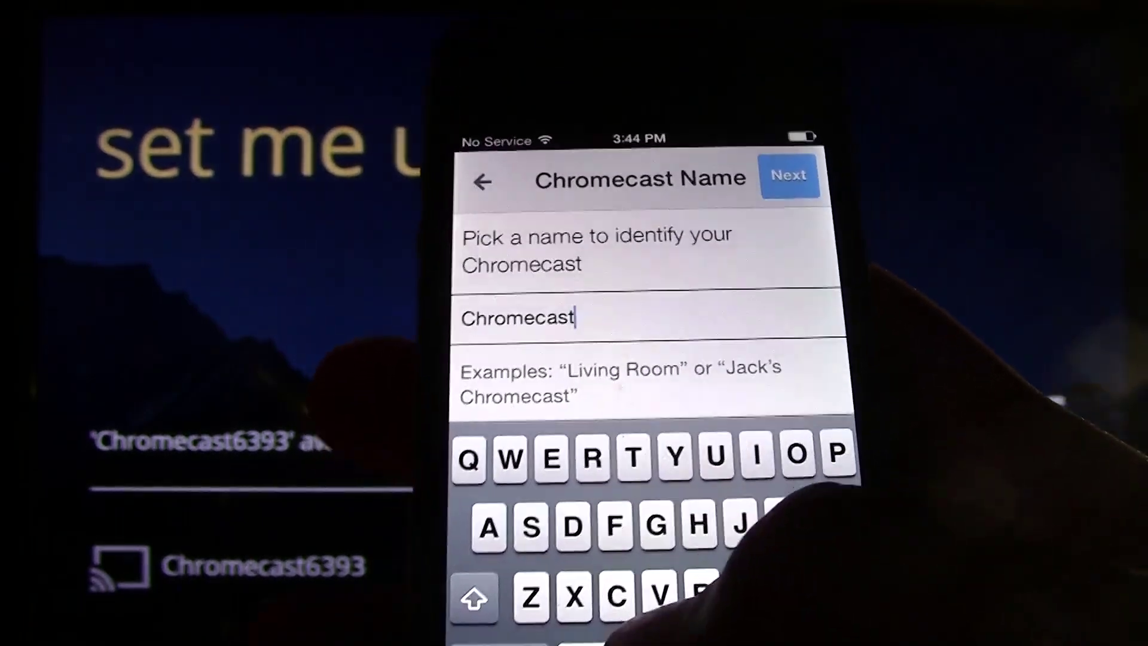
text( C)
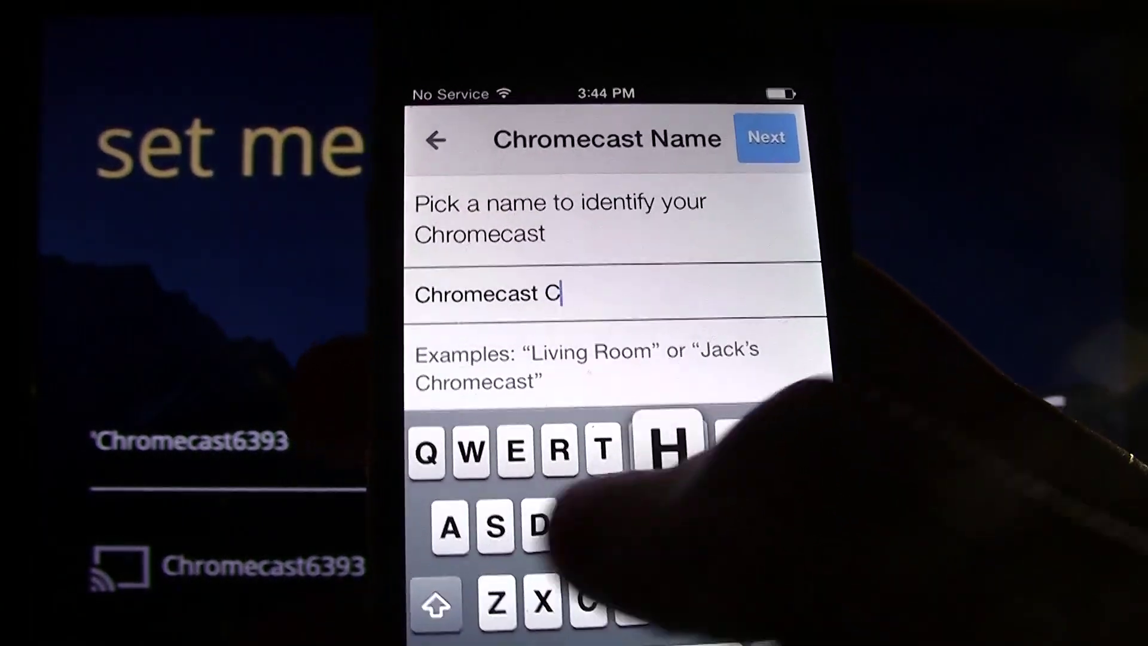
text(hampio)
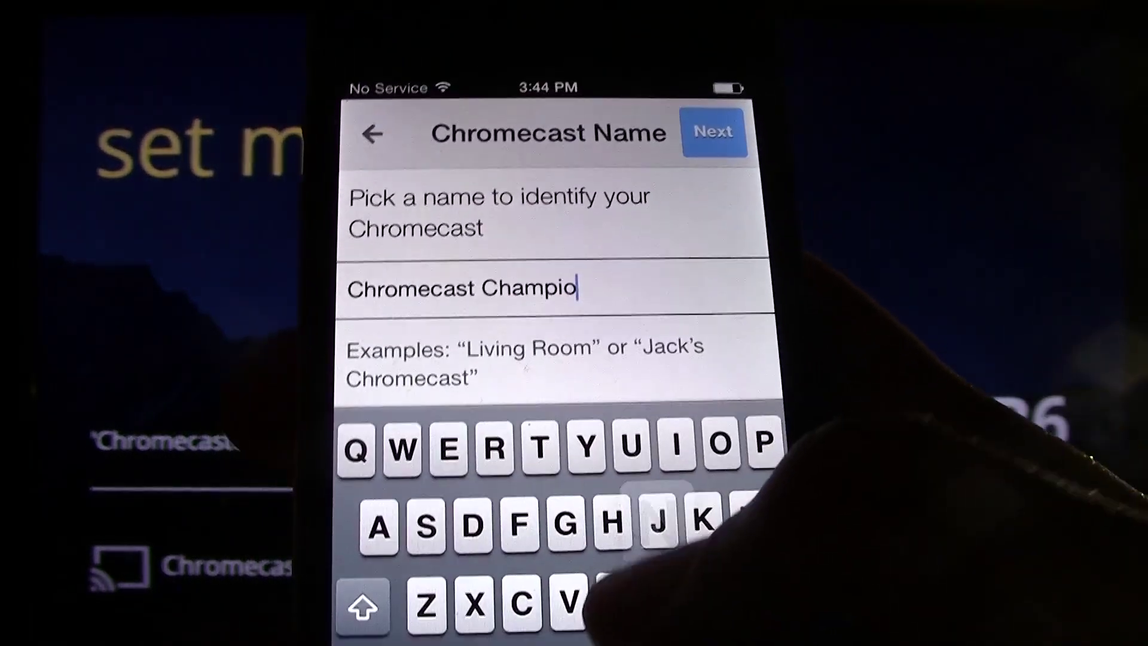
text(n)
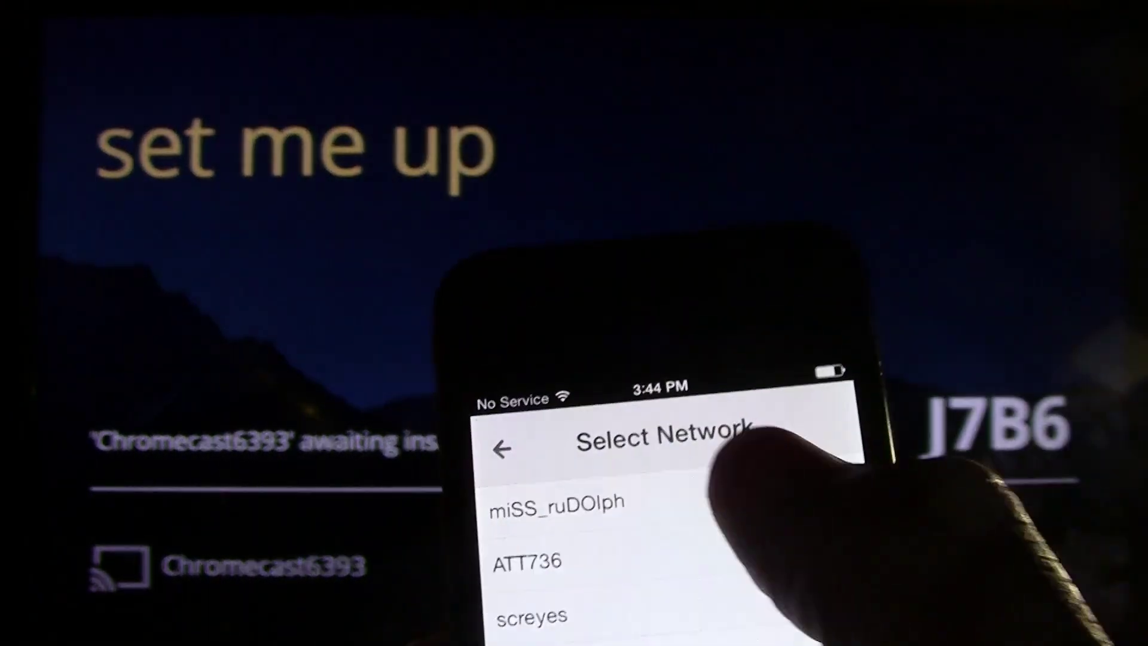
Select miSS_ruDOlph as the Wi-Fi network for Chromecast Champion.
click(717, 502)
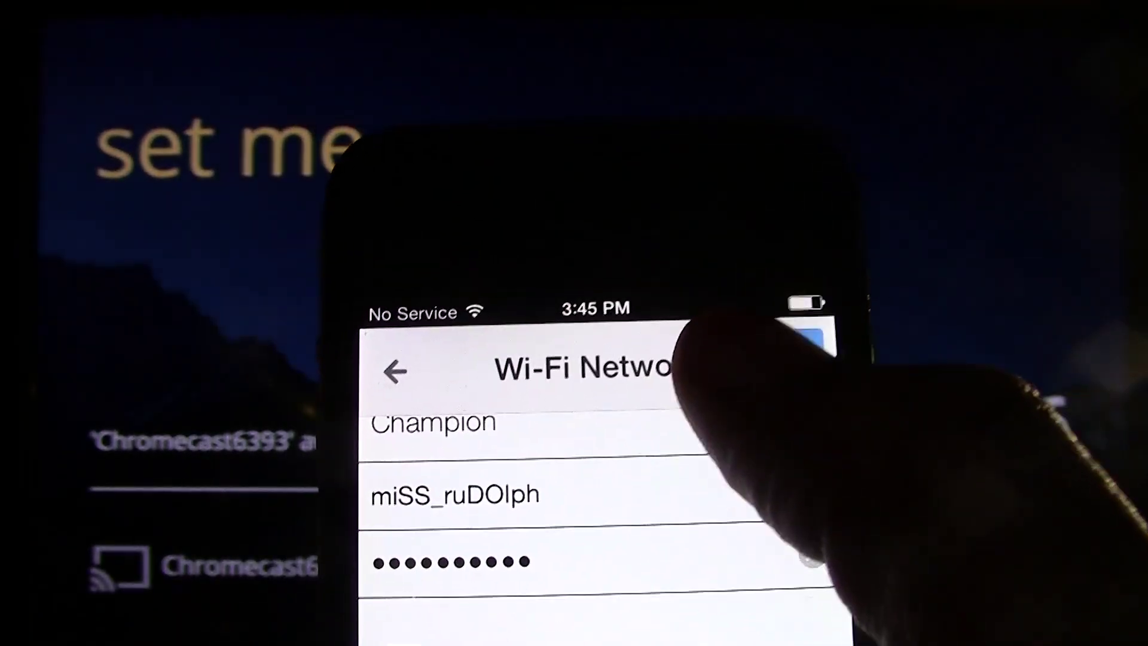
Start setting up Chromecast Champion on the miSS_ruDOlph network.
click(803, 345)
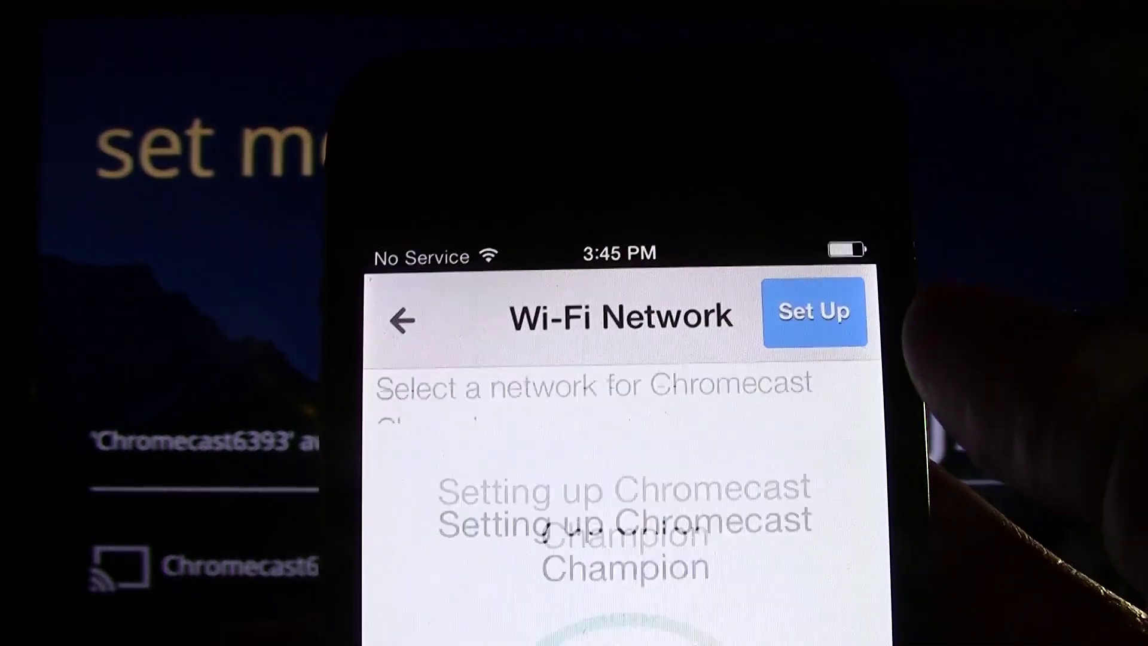